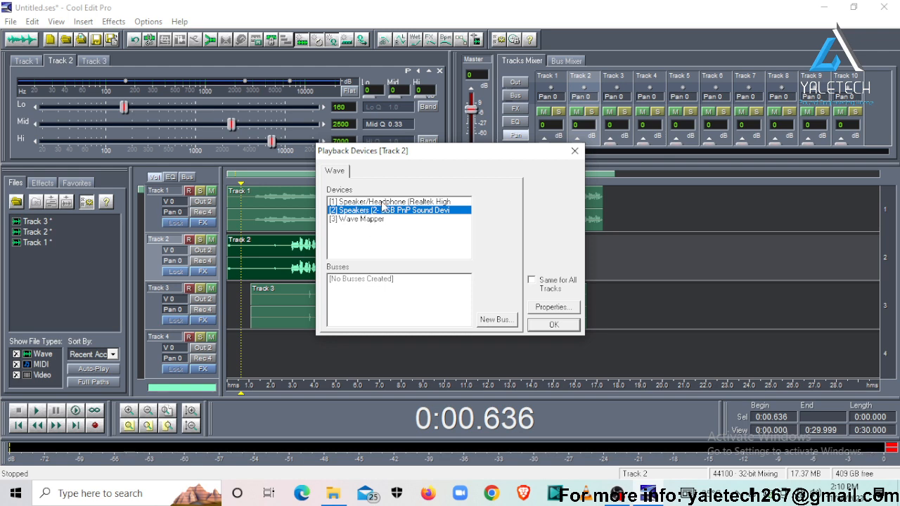
Set Track 2's playback device to Speaker/Headphone (Realtek High Definition).
{"action": "left_click", "coordinate": [384, 203]}
{"action": "left_click", "coordinate": [380, 212]}
{"action": "left_click", "coordinate": [367, 220]}
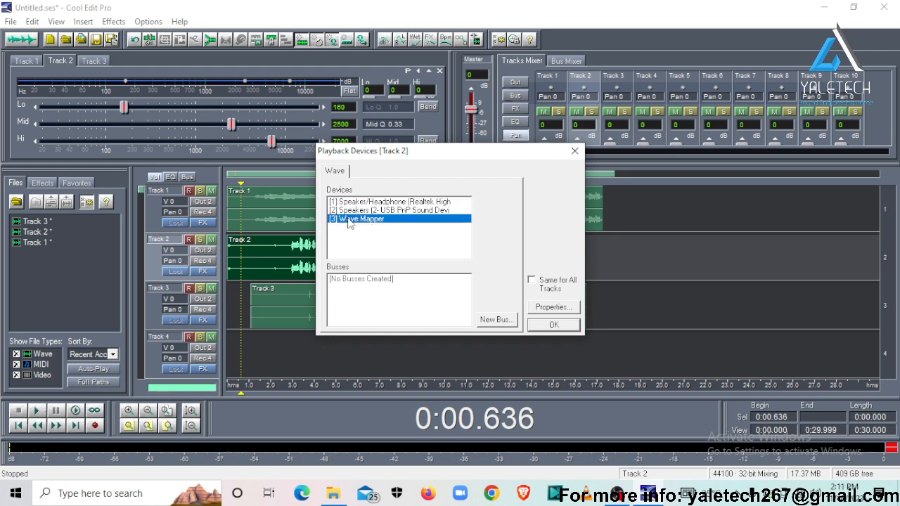
{"action": "left_click", "coordinate": [383, 211]}
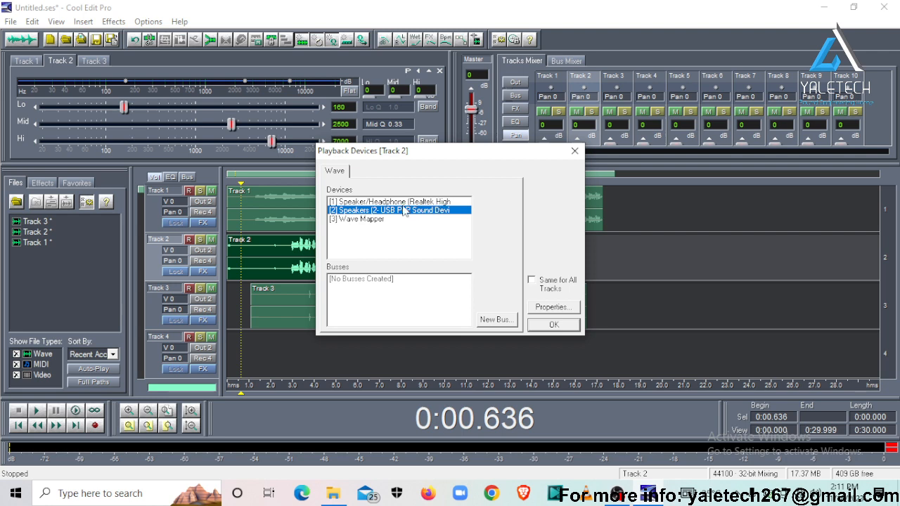
{"action": "double_click", "coordinate": [378, 202]}
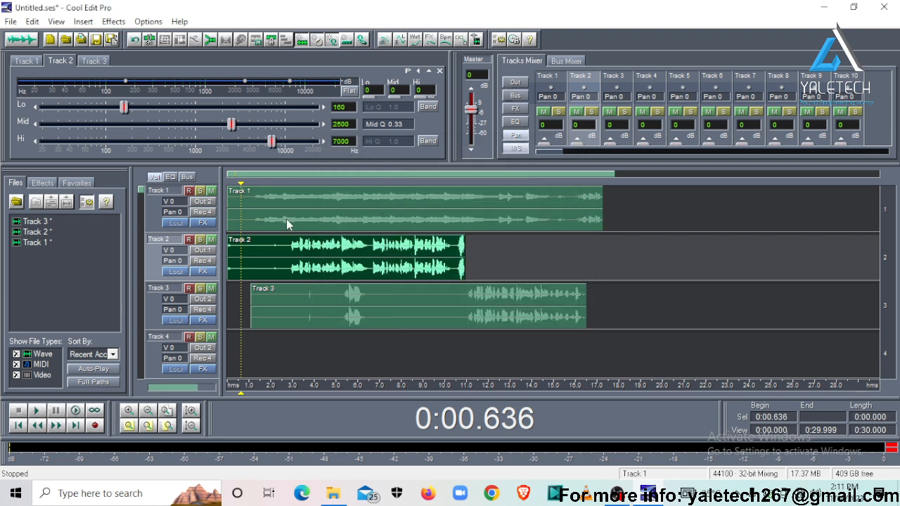
Apply Track 1's playback device, Speakers (2- USB PnP Sound Device), to all tracks.
{"action": "left_click", "coordinate": [204, 201]}
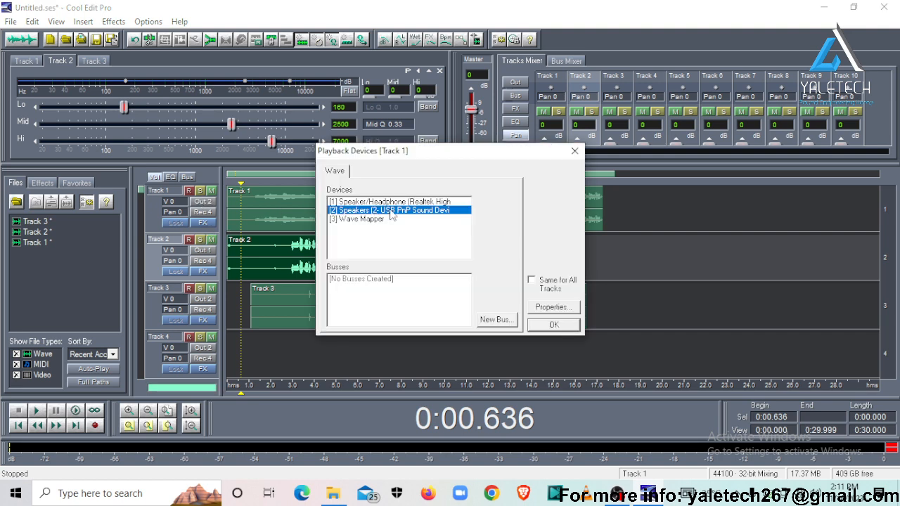
{"action": "left_click", "coordinate": [533, 280]}
{"action": "left_click", "coordinate": [539, 325]}
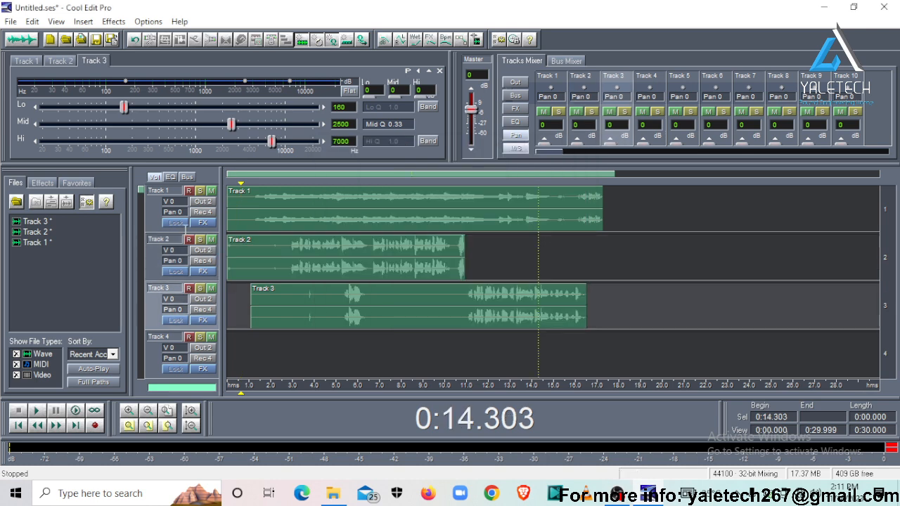
Set the recording device to Microphone (2- USB PnP Sound Device) and apply it to all tracks.
{"action": "left_click", "coordinate": [204, 212]}
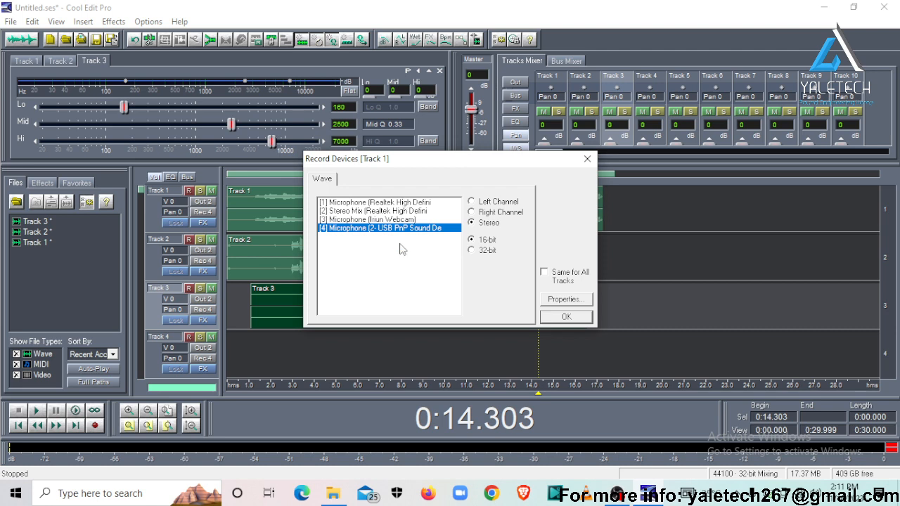
{"action": "left_click", "coordinate": [404, 205]}
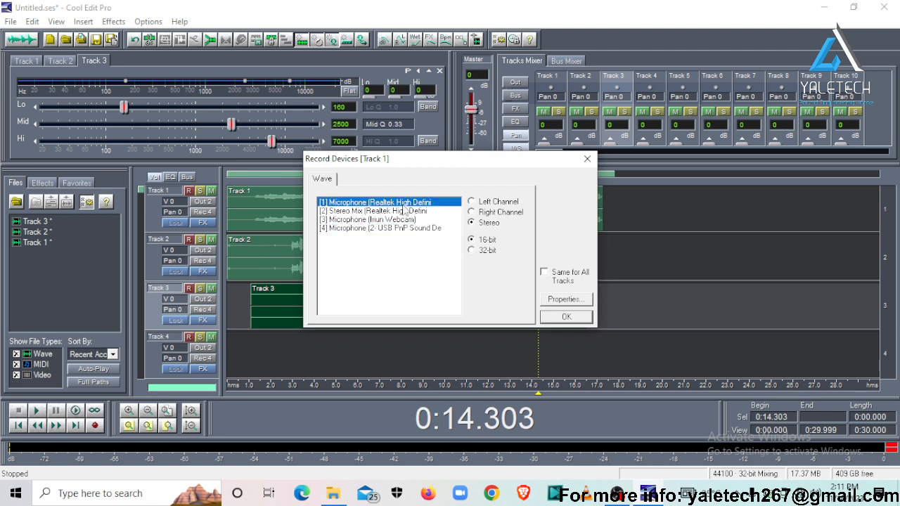
{"action": "left_click", "coordinate": [347, 212]}
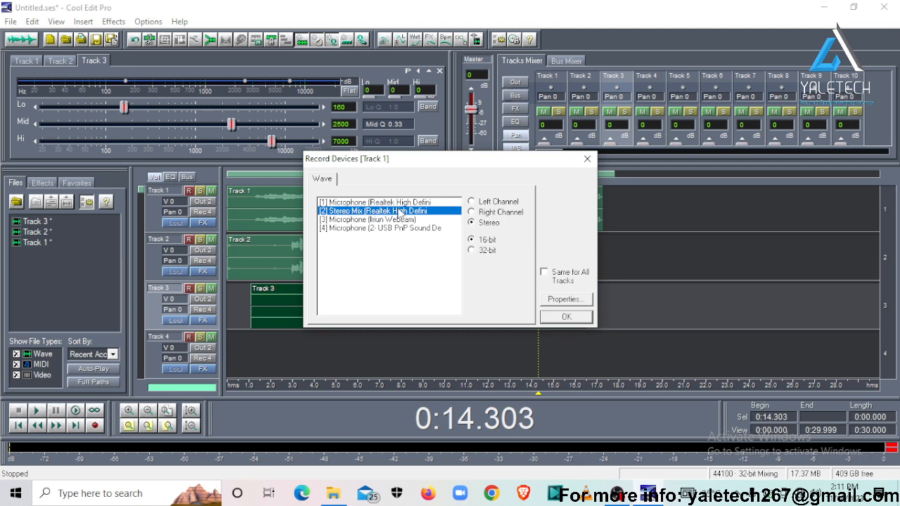
{"action": "left_click", "coordinate": [356, 220]}
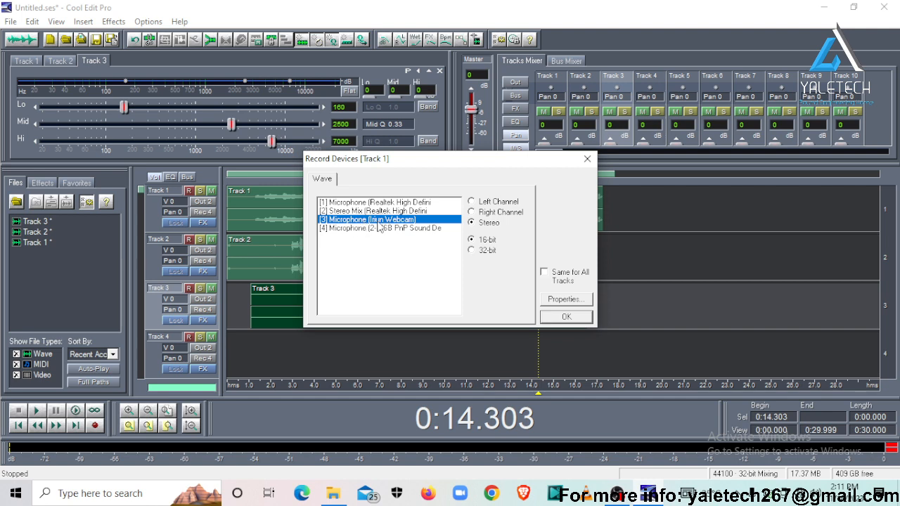
{"action": "left_click", "coordinate": [363, 229]}
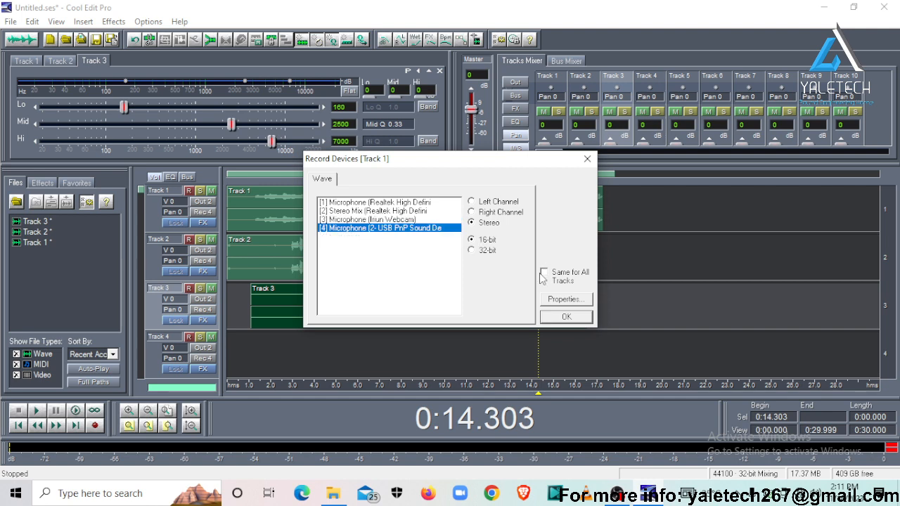
{"action": "left_click", "coordinate": [544, 273]}
{"action": "left_click", "coordinate": [553, 317]}
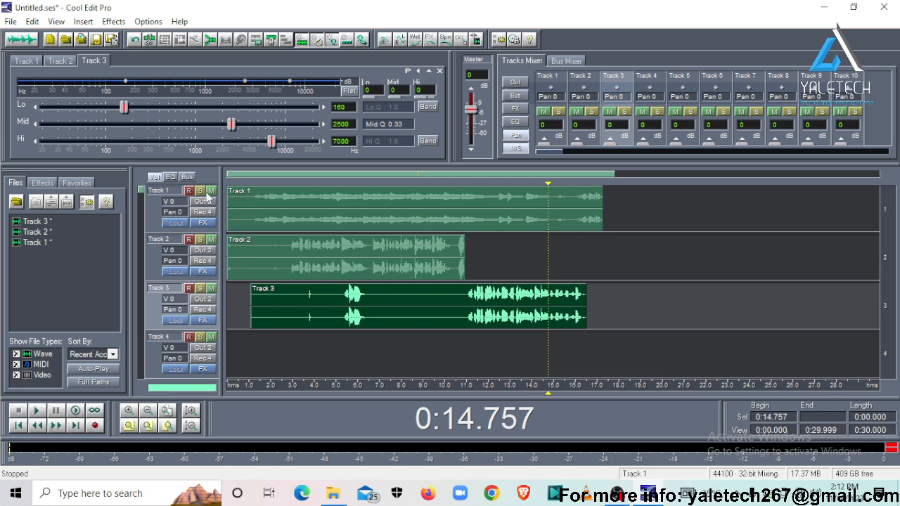
Select the session range from 0:01.121 to 0:10.950 and listen to it with looped playback and with normal playback.
{"action": "left_click", "coordinate": [251, 198]}
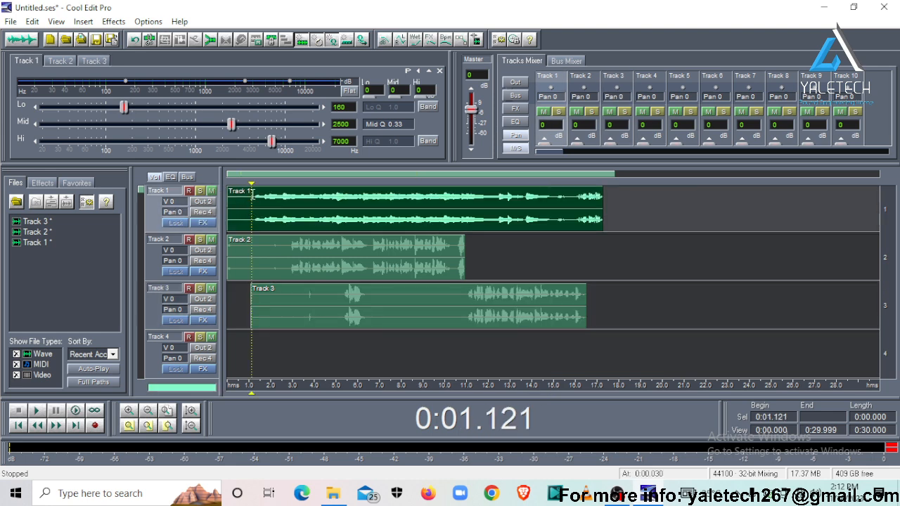
{"action": "left_click_drag", "start_coordinate": [407, 211], "coordinate": [255, 220]}
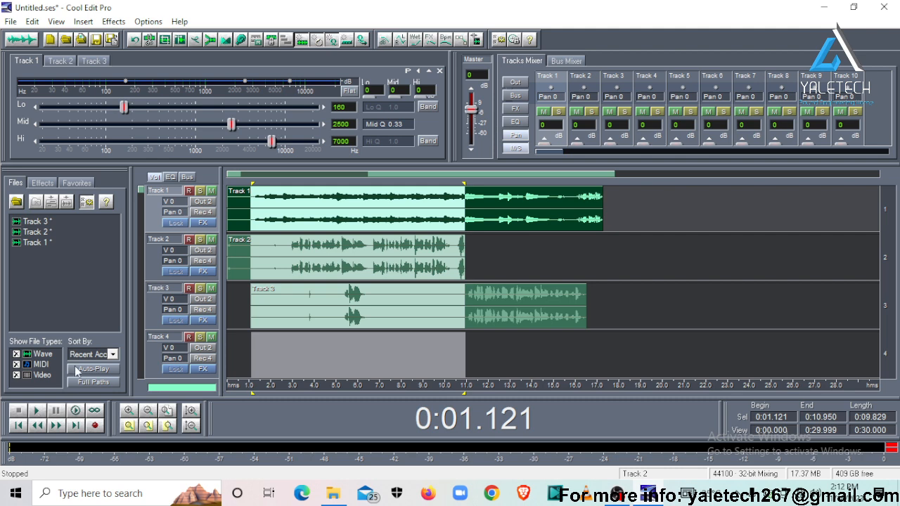
{"action": "left_click", "coordinate": [94, 412]}
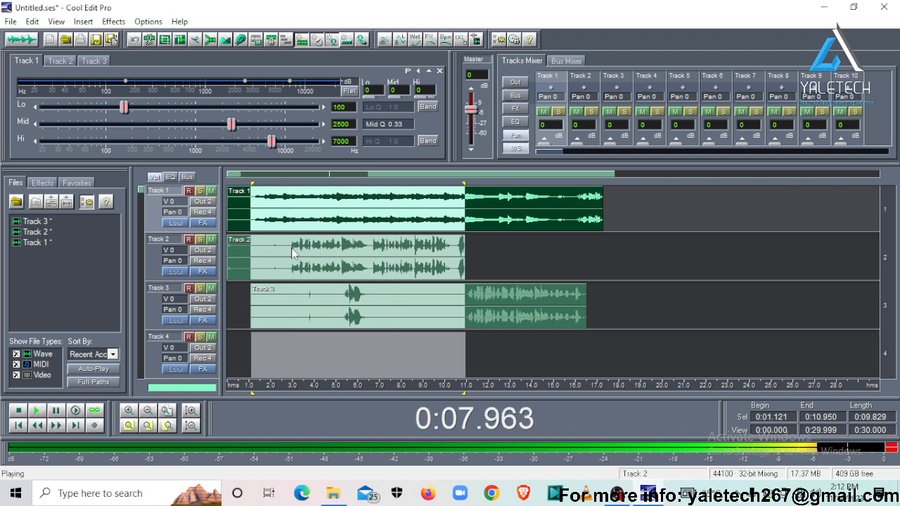
{"action": "key", "text": "space"}
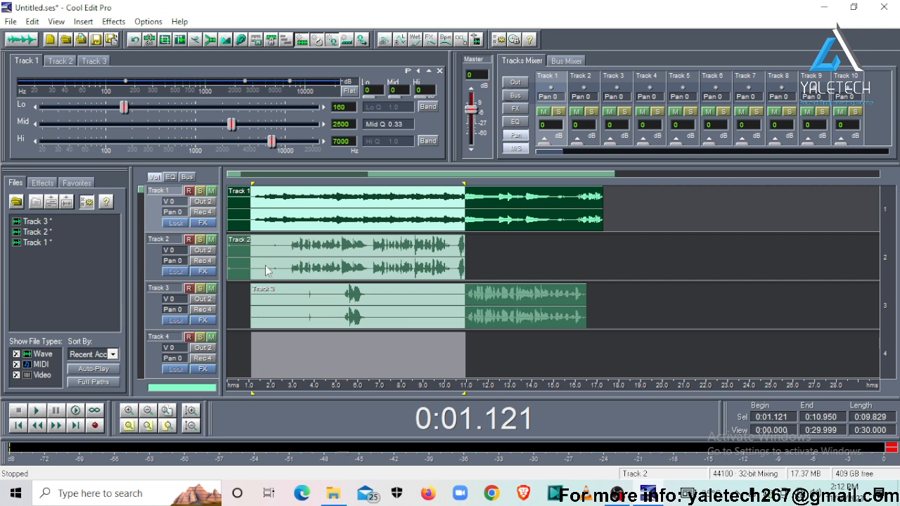
{"action": "left_click", "coordinate": [37, 412]}
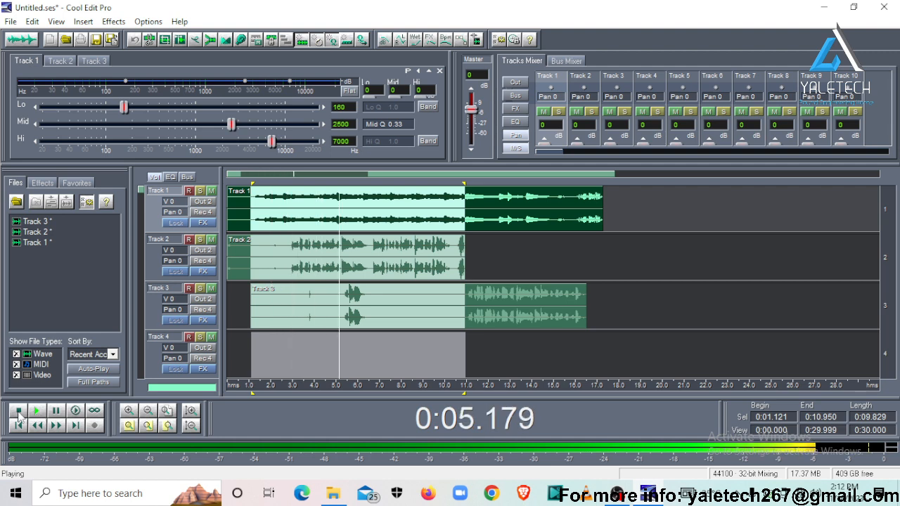
{"action": "left_click", "coordinate": [18, 411]}
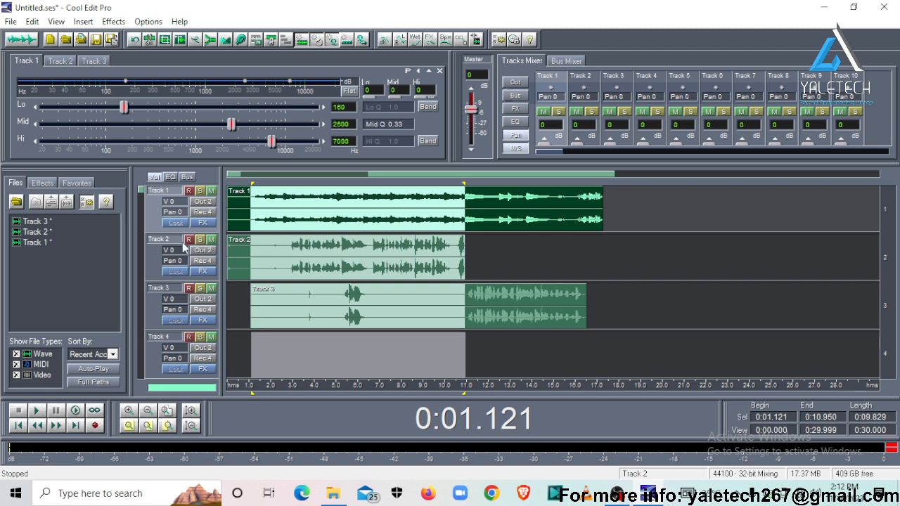
Raise Track 2's volume to 2.4 dB, reset the clip indicator and play the selected range to check the level.
{"action": "right_click", "coordinate": [169, 254]}
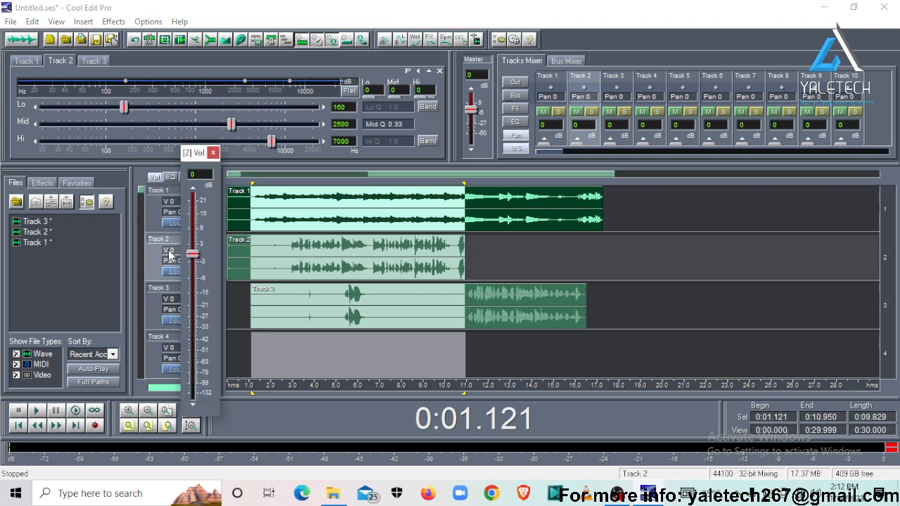
{"action": "left_click_drag", "start_coordinate": [190, 259], "coordinate": [190, 250]}
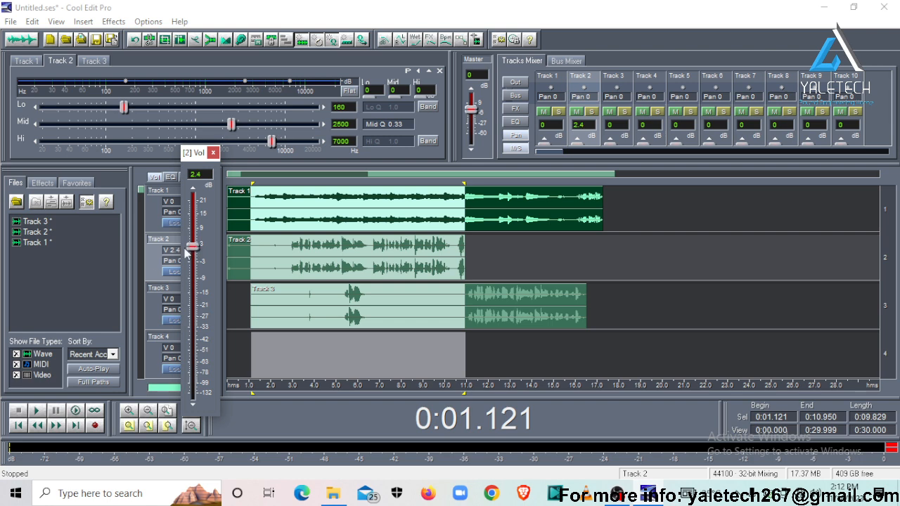
{"action": "left_click", "coordinate": [154, 257]}
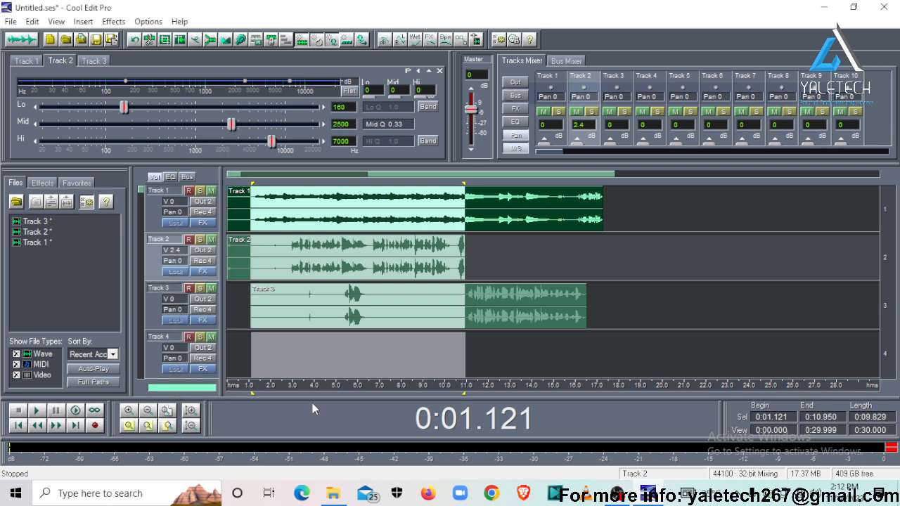
{"action": "left_click", "coordinate": [891, 448]}
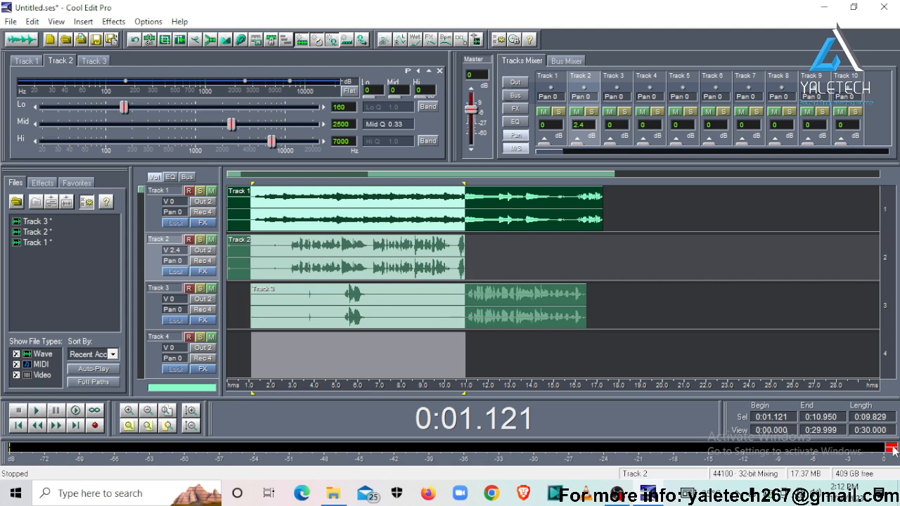
{"action": "left_click", "coordinate": [36, 411]}
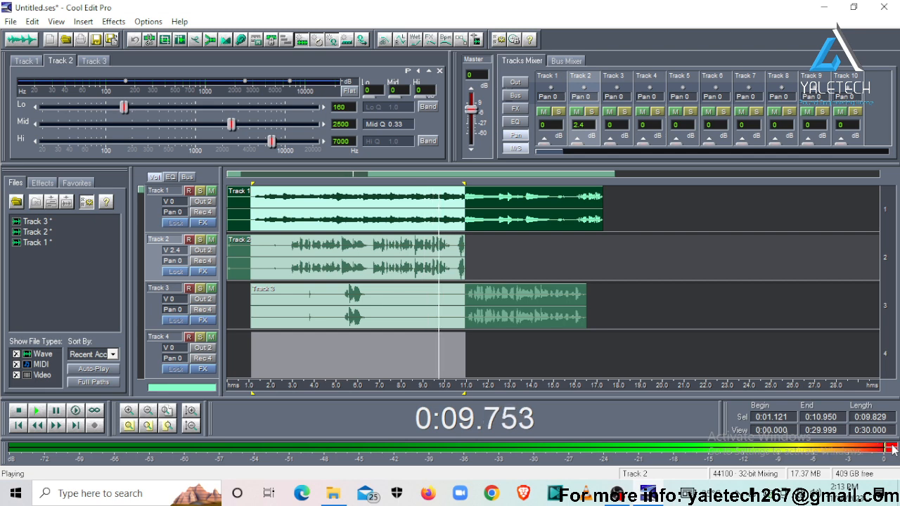
{"action": "key", "text": "space"}
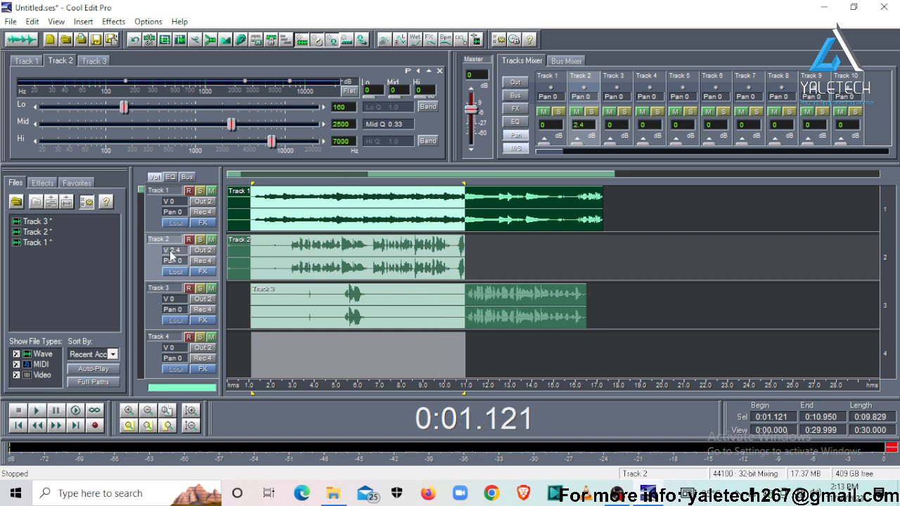
Lower Track 2's volume to -1.1 dB.
{"action": "right_click", "coordinate": [171, 252]}
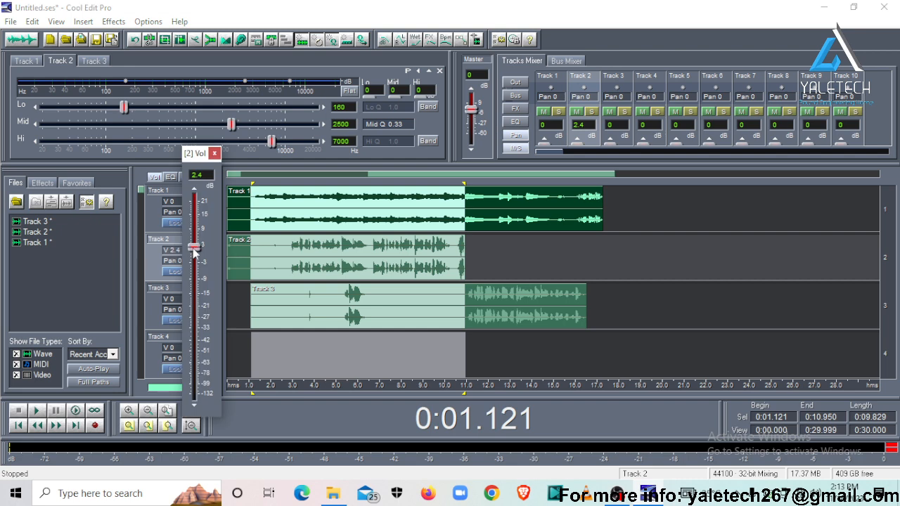
{"action": "left_click_drag", "start_coordinate": [196, 249], "coordinate": [200, 311]}
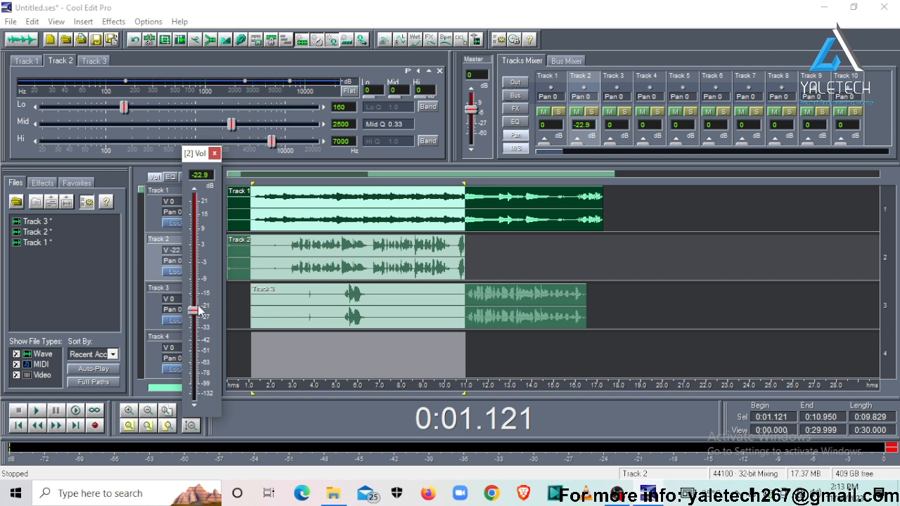
{"action": "left_click_drag", "start_coordinate": [200, 311], "coordinate": [216, 259]}
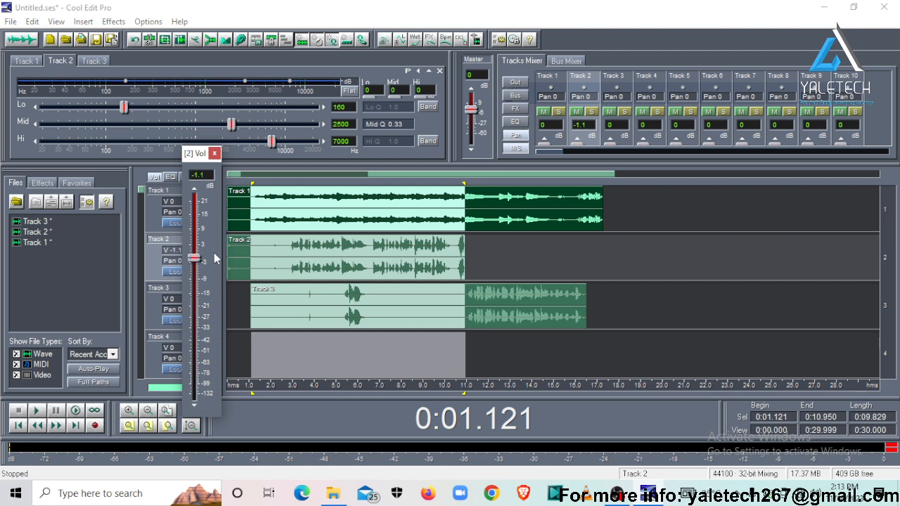
Lower Track 1's volume to -13.8 dB and play the selected range to check the balance.
{"action": "left_click", "coordinate": [173, 204]}
{"action": "left_click", "coordinate": [173, 204]}
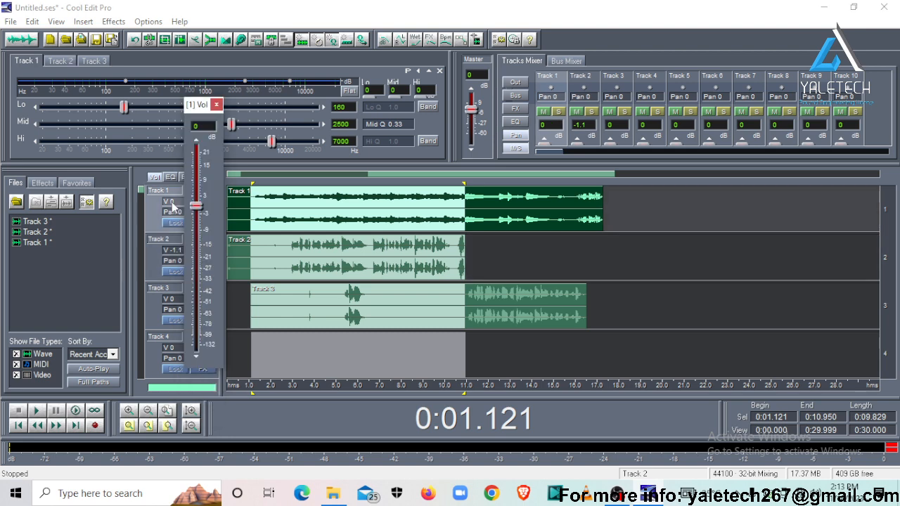
{"action": "left_click_drag", "start_coordinate": [197, 206], "coordinate": [196, 243]}
{"action": "left_click", "coordinate": [36, 411]}
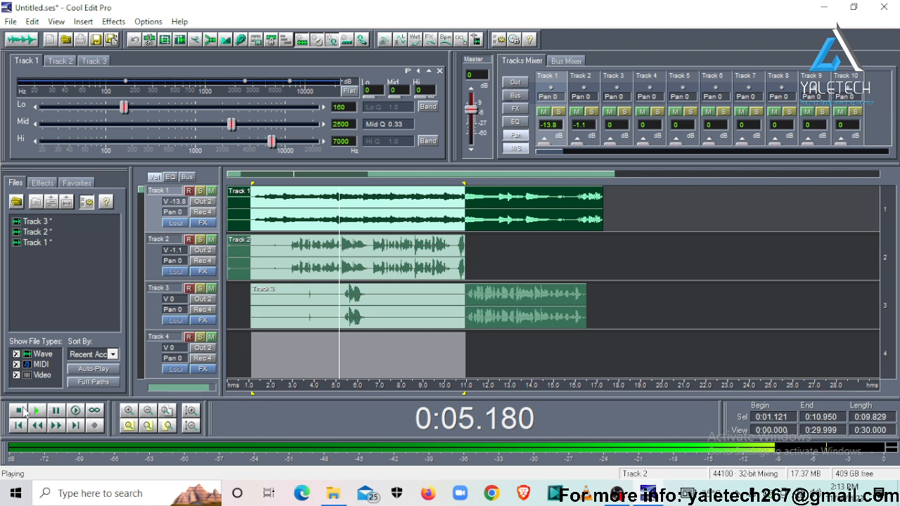
{"action": "left_click", "coordinate": [19, 411]}
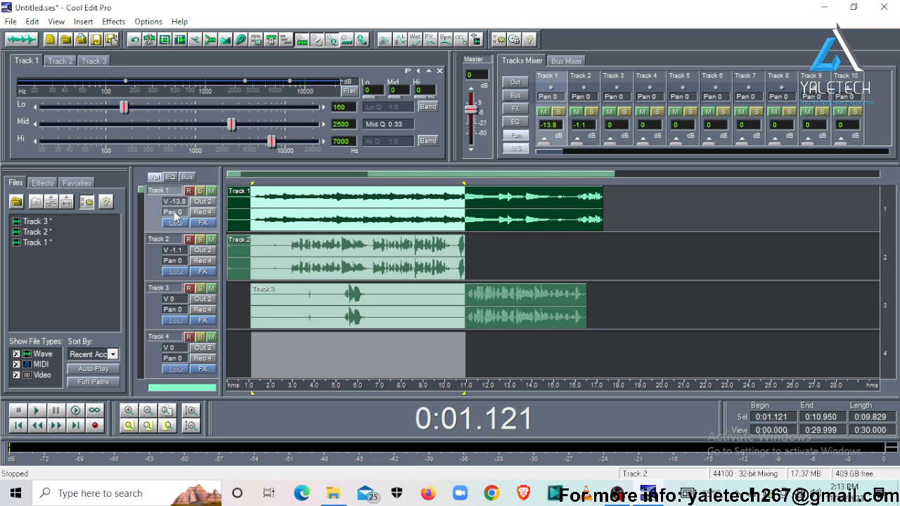
Look at Track 1's pan control and close it.
{"action": "left_click", "coordinate": [175, 213]}
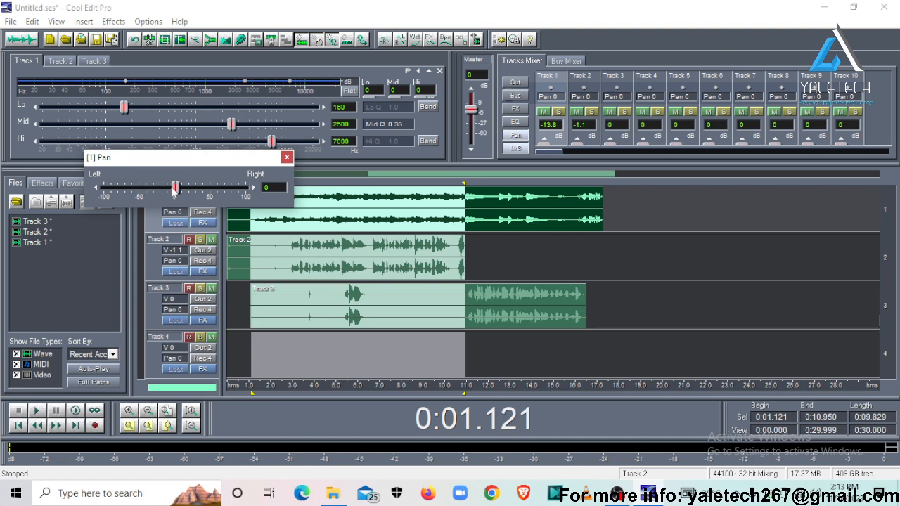
{"action": "left_click", "coordinate": [243, 219]}
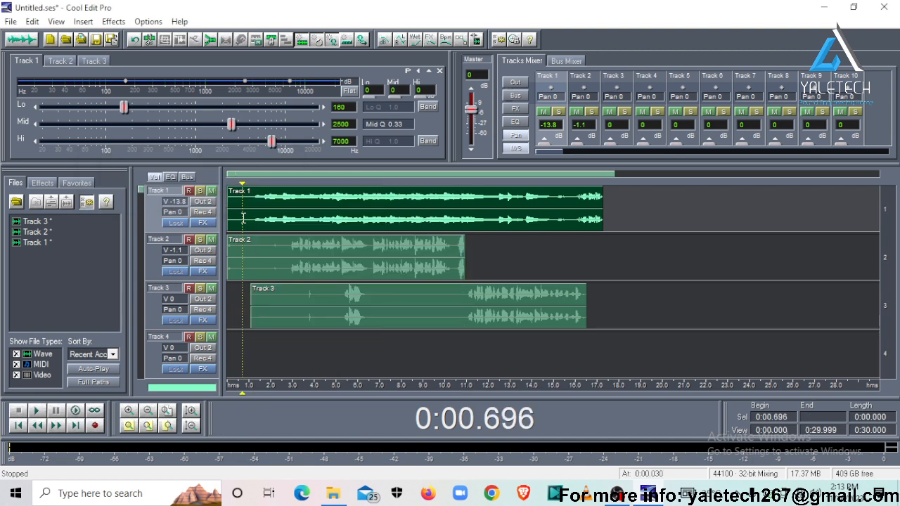
Place the playback cursor at about 0:01.575, solo Track 1 and listen to it briefly.
{"action": "left_click", "coordinate": [261, 207]}
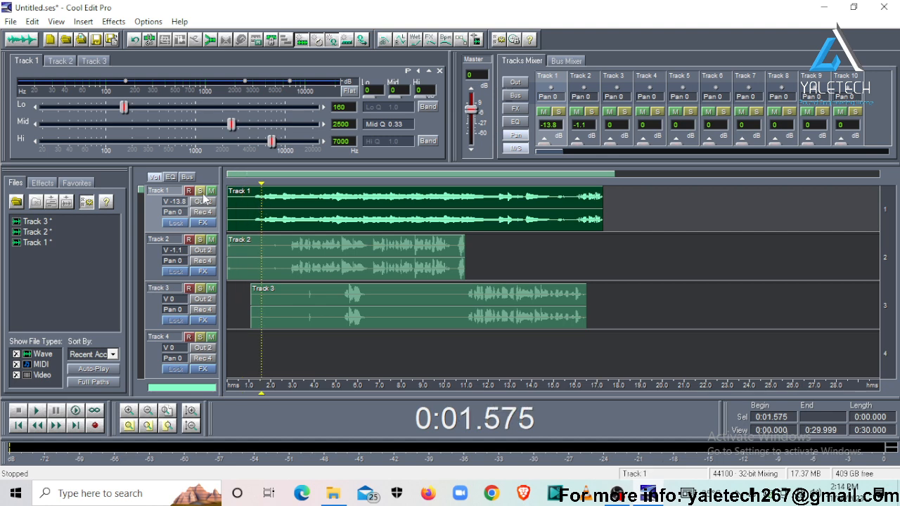
{"action": "left_click", "coordinate": [199, 192]}
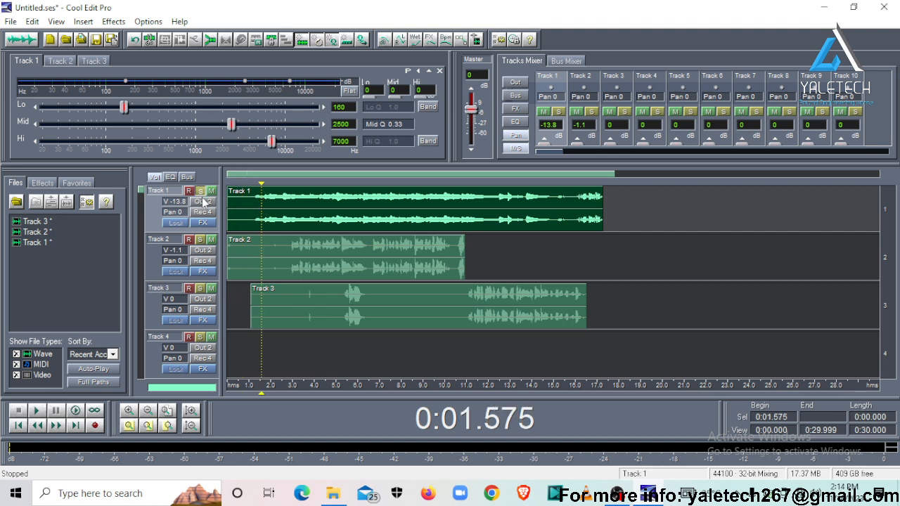
{"action": "left_click", "coordinate": [38, 411]}
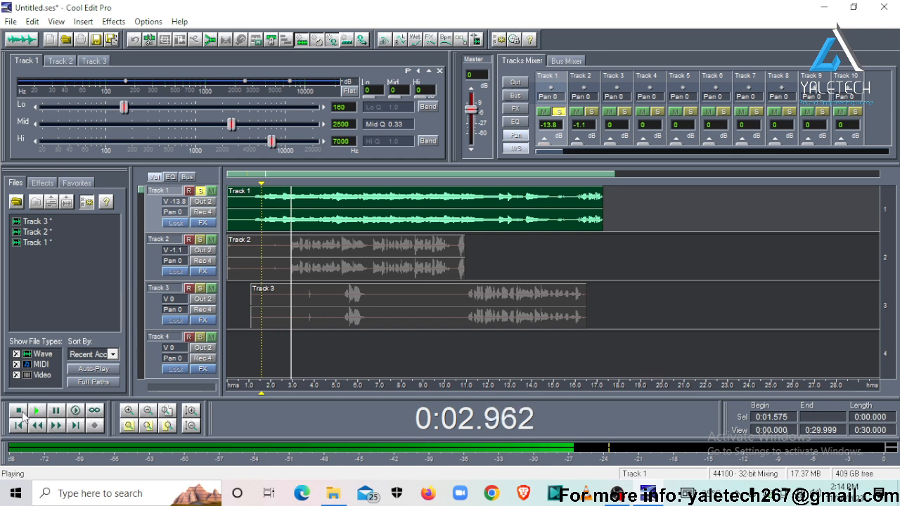
{"action": "left_click", "coordinate": [19, 411]}
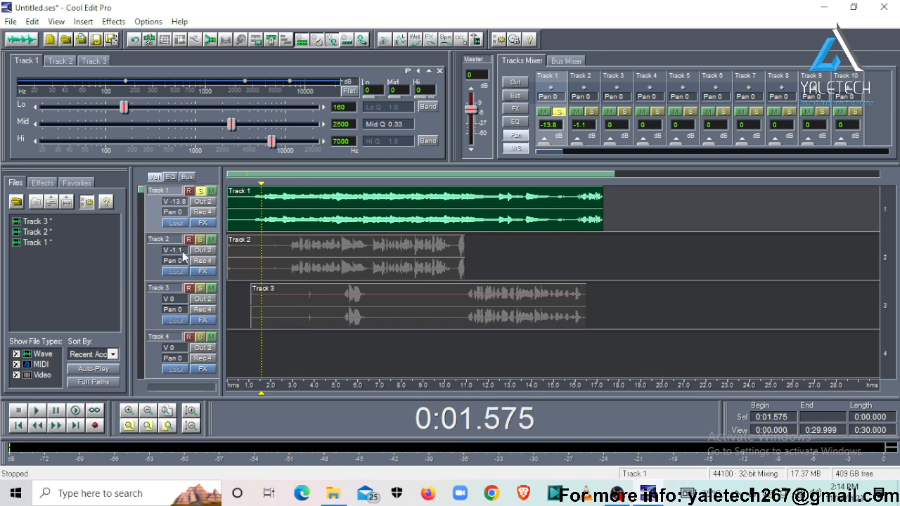
Solo Track 2 and move the playback cursor to about 0:01.121 on Track 1.
{"action": "left_click", "coordinate": [199, 240]}
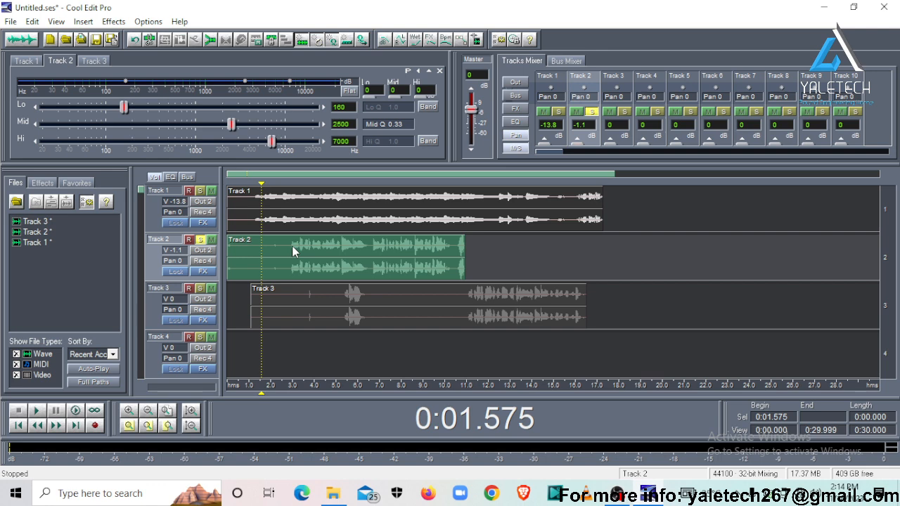
{"action": "left_click", "coordinate": [345, 301]}
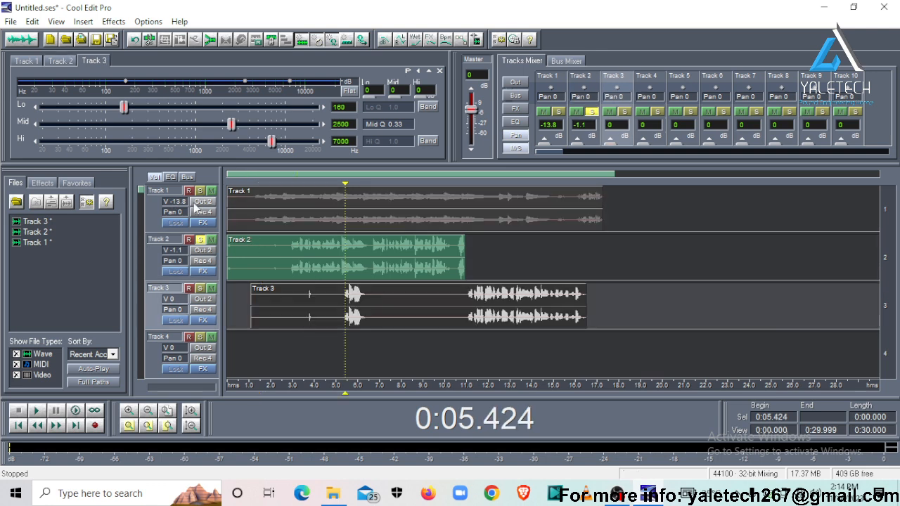
{"action": "left_click", "coordinate": [283, 207]}
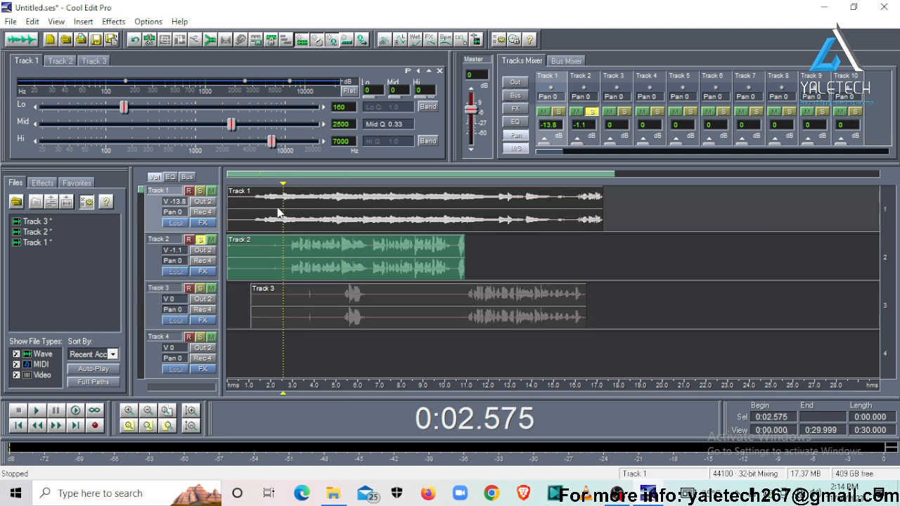
{"action": "left_click", "coordinate": [252, 198]}
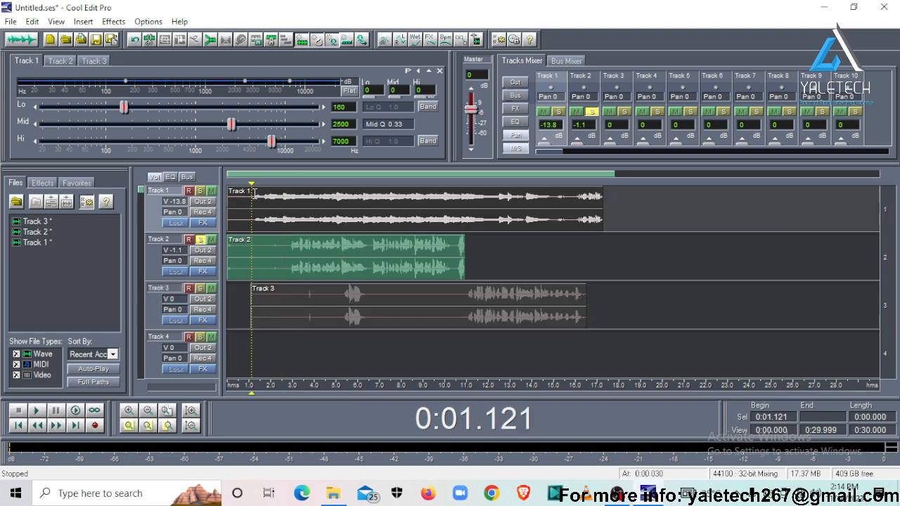
Try Track 1's pan at left 41, right 48 and left 77, settle it at left 2 and close the pan control.
{"action": "right_click", "coordinate": [175, 212]}
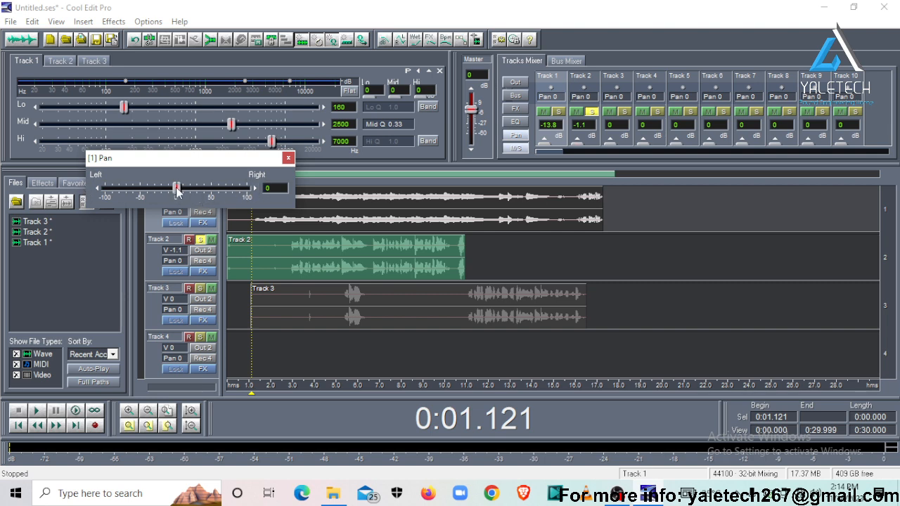
{"action": "left_click_drag", "start_coordinate": [177, 191], "coordinate": [146, 191]}
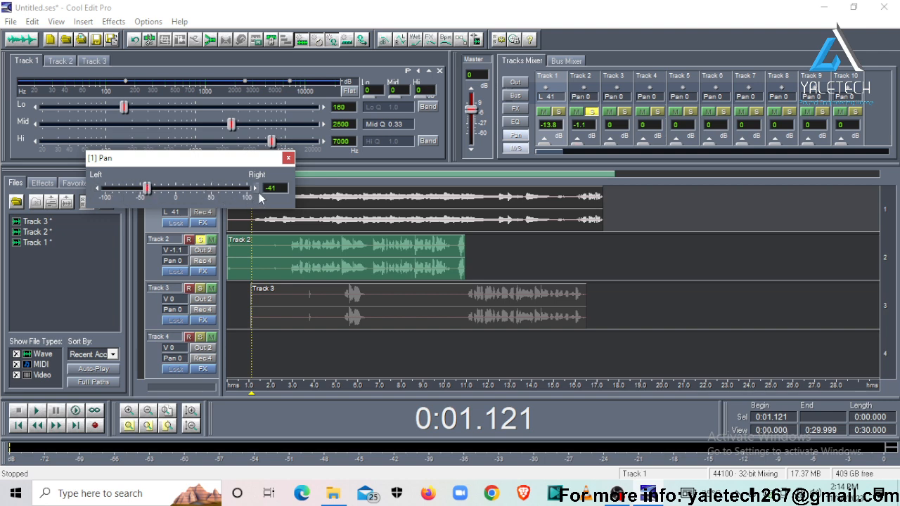
{"action": "left_click_drag", "start_coordinate": [148, 190], "coordinate": [211, 194]}
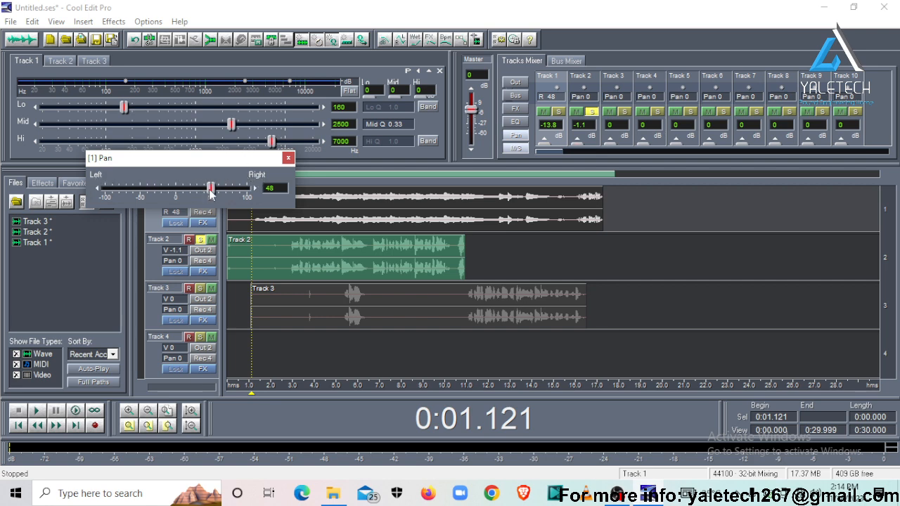
{"action": "left_click_drag", "start_coordinate": [213, 194], "coordinate": [119, 195]}
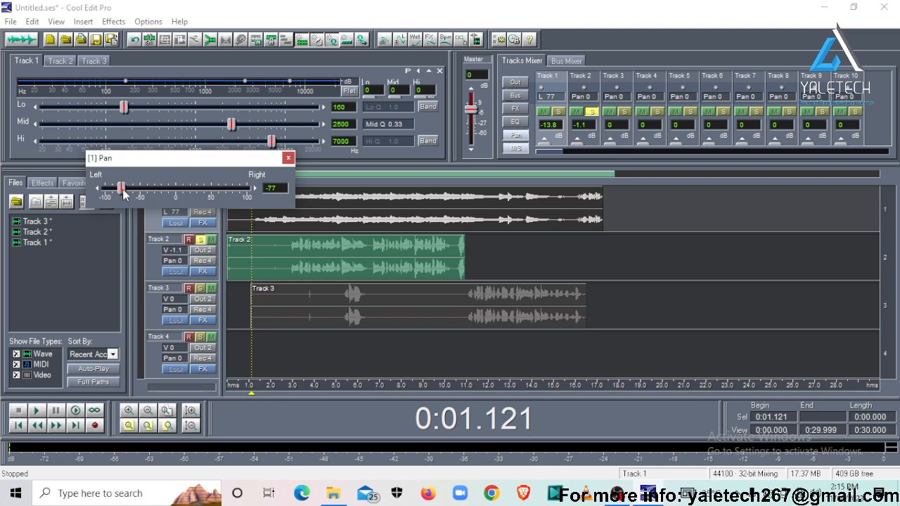
{"action": "left_click_drag", "start_coordinate": [123, 193], "coordinate": [176, 200]}
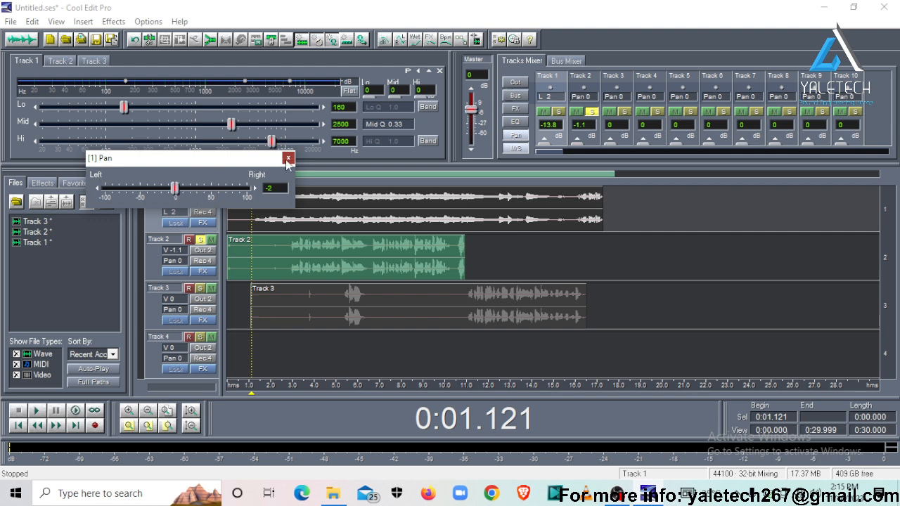
{"action": "left_click", "coordinate": [288, 161]}
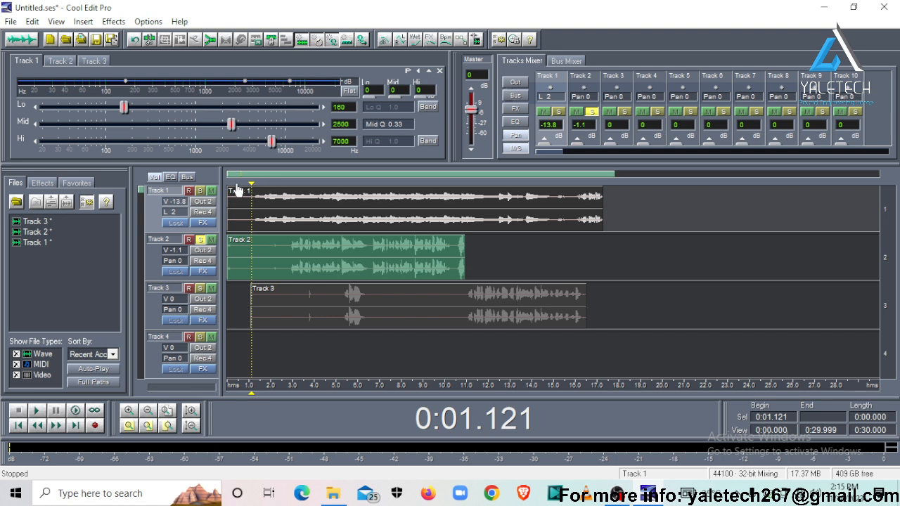
Place the playback cursor at about 0:02.818 on Track 2 and listen briefly to the soloed track.
{"action": "left_click", "coordinate": [228, 190]}
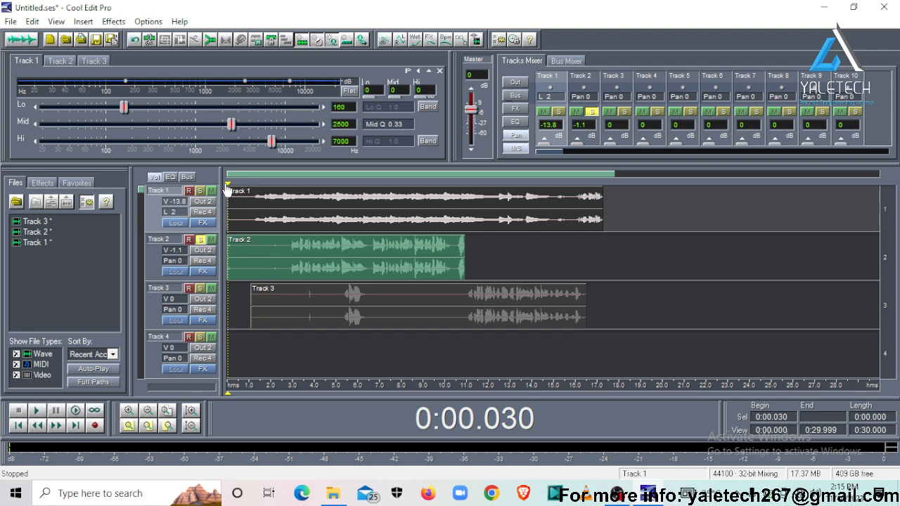
{"action": "left_click", "coordinate": [289, 245]}
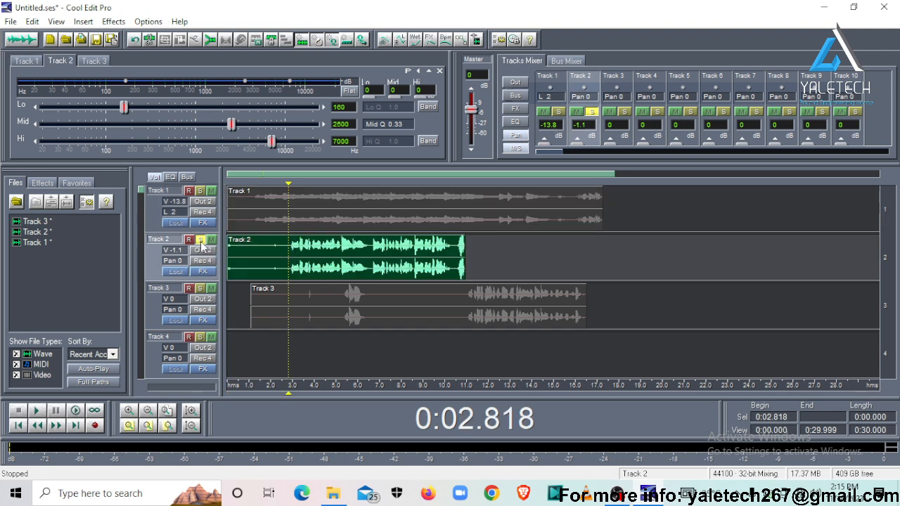
{"action": "left_click", "coordinate": [39, 412]}
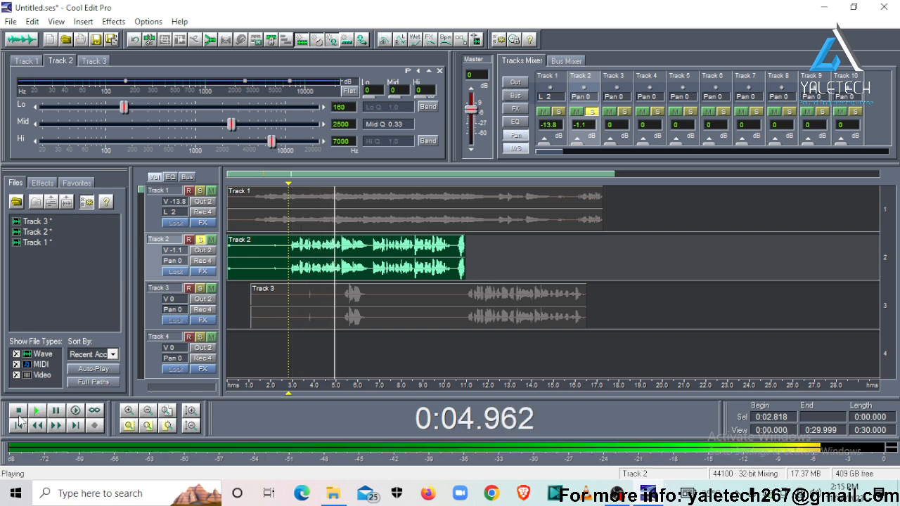
{"action": "left_click", "coordinate": [19, 414]}
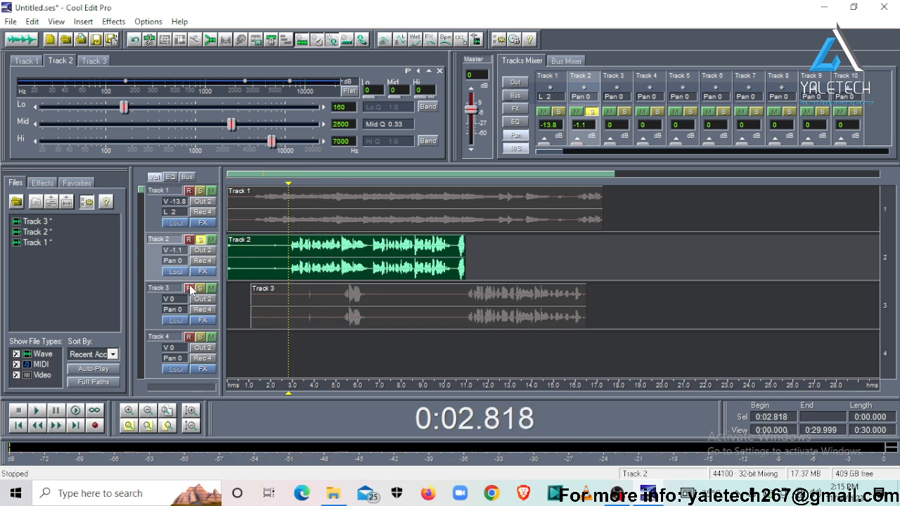
Switch the solo to Track 3, turn it off again and briefly play all tracks together.
{"action": "left_click", "coordinate": [235, 304]}
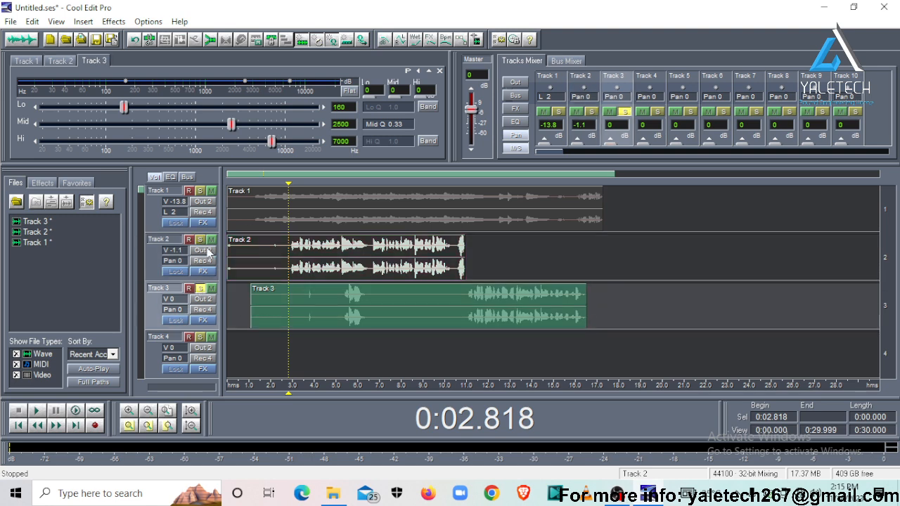
{"action": "left_click", "coordinate": [200, 289]}
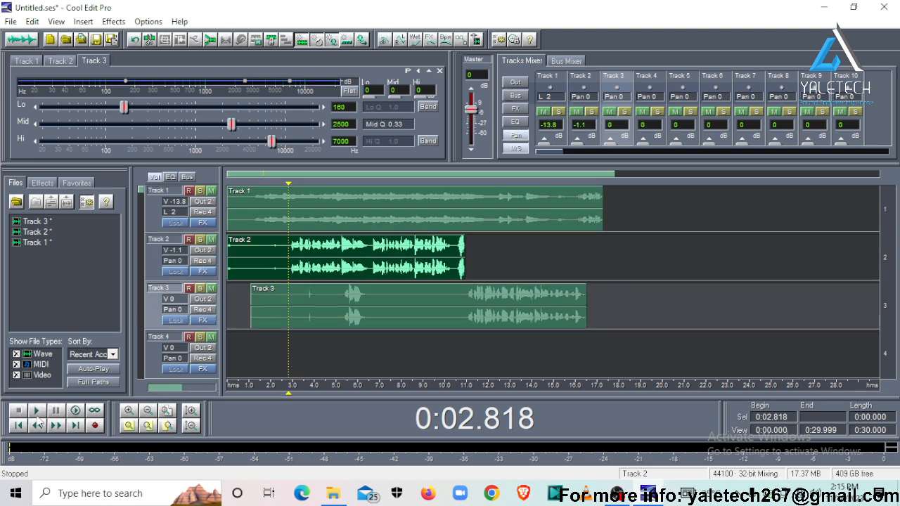
{"action": "left_click", "coordinate": [37, 411]}
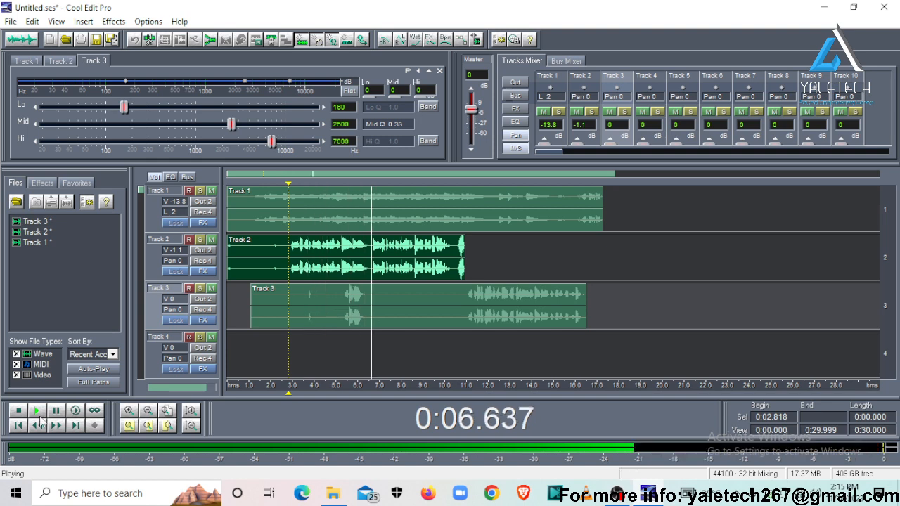
{"action": "key", "text": "space"}
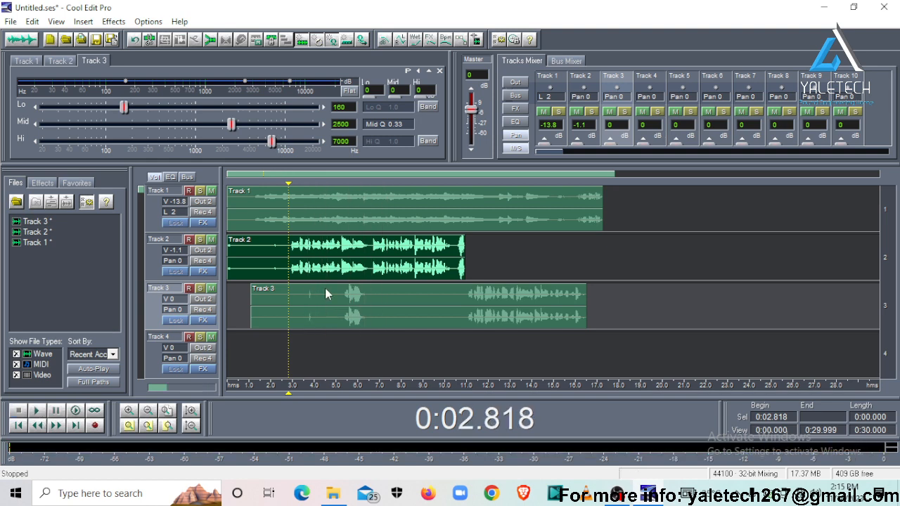
Select the short sound burst on Track 3 from about 0:05.363 to 0:06.393 and play it.
{"action": "left_click", "coordinate": [346, 296]}
{"action": "left_click_drag", "start_coordinate": [343, 299], "coordinate": [366, 313]}
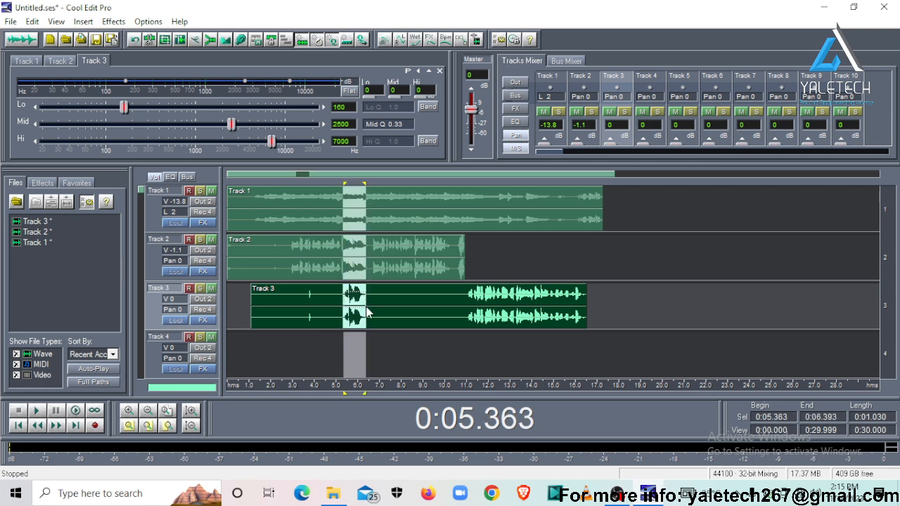
{"action": "left_click", "coordinate": [36, 411]}
Pan Track 3 fully right to 100, ease it back to right 86 and close the pan control.
{"action": "right_click", "coordinate": [172, 310]}
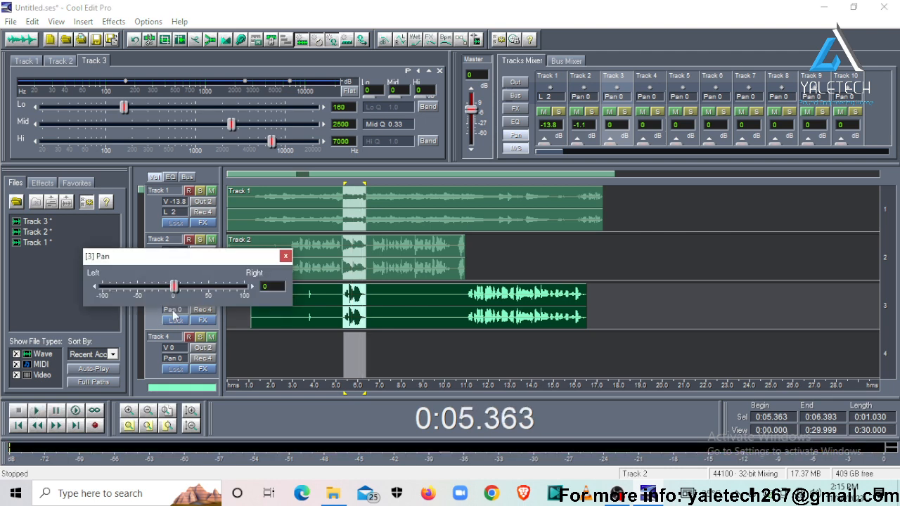
{"action": "left_click_drag", "start_coordinate": [175, 289], "coordinate": [264, 330]}
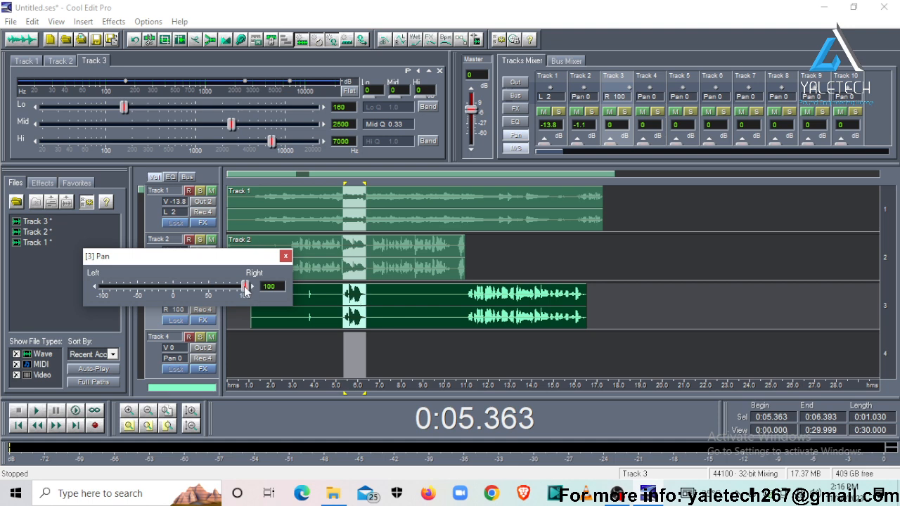
{"action": "left_click_drag", "start_coordinate": [246, 291], "coordinate": [235, 294]}
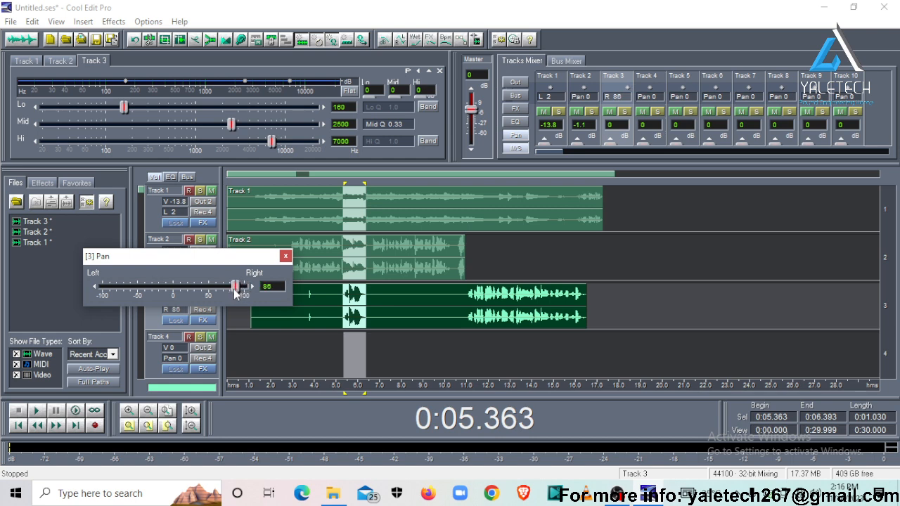
{"action": "left_click", "coordinate": [350, 304]}
Select the Track 2 and Track 3 clips in turn, and place the playback cursor at about 0:04.787 on empty Track 4.
{"action": "left_click", "coordinate": [337, 267]}
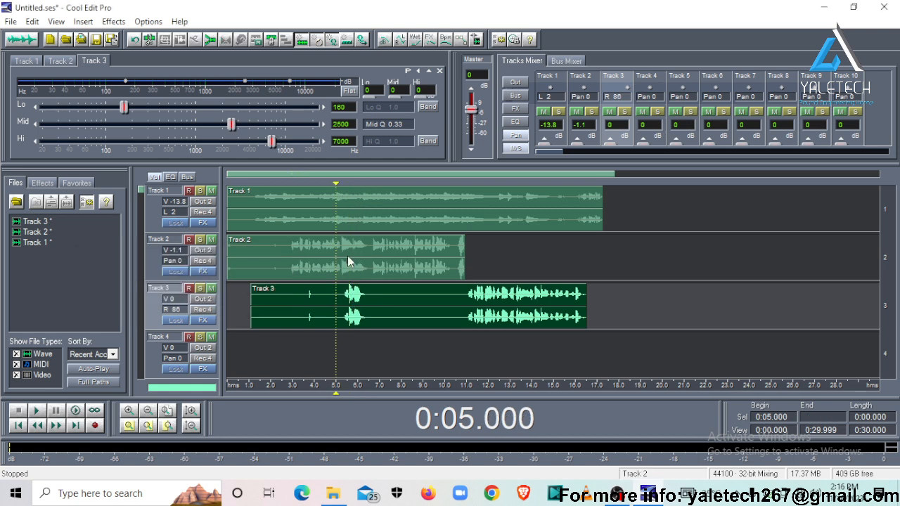
{"action": "left_click", "coordinate": [350, 307]}
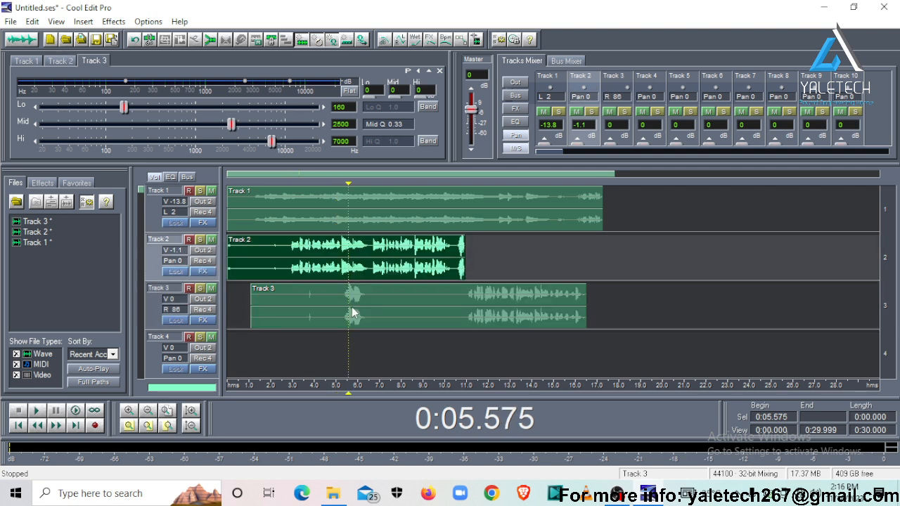
{"action": "left_click", "coordinate": [352, 309]}
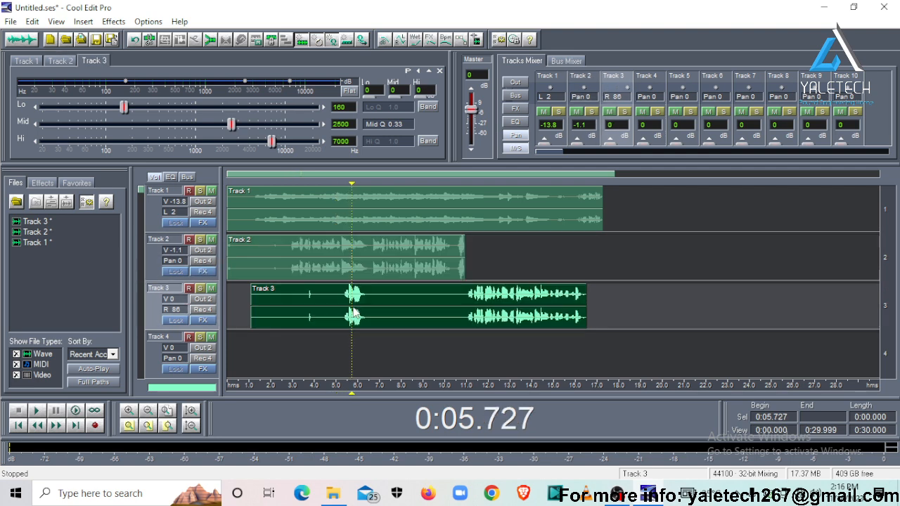
{"action": "left_click", "coordinate": [331, 346]}
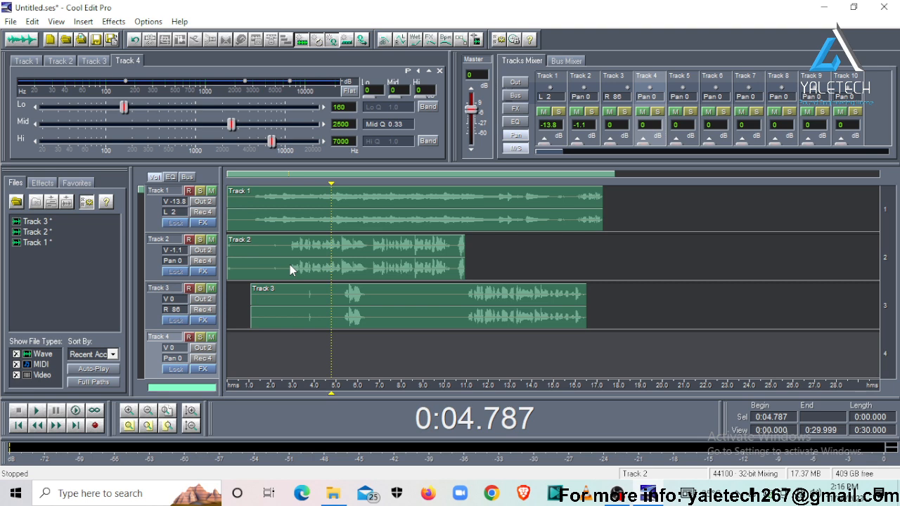
Bring Track 3's pan back near the centre at left 1 and close the pan control.
{"action": "right_click", "coordinate": [174, 309]}
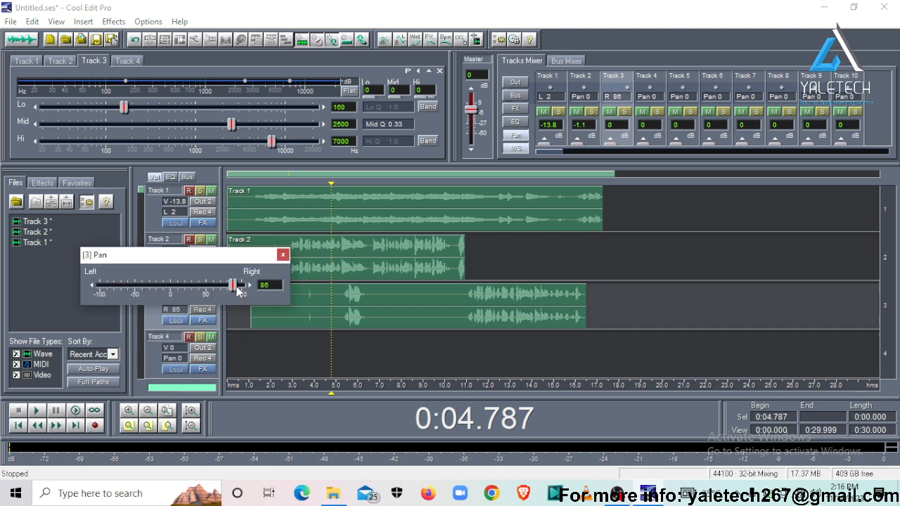
{"action": "left_click_drag", "start_coordinate": [237, 285], "coordinate": [170, 287]}
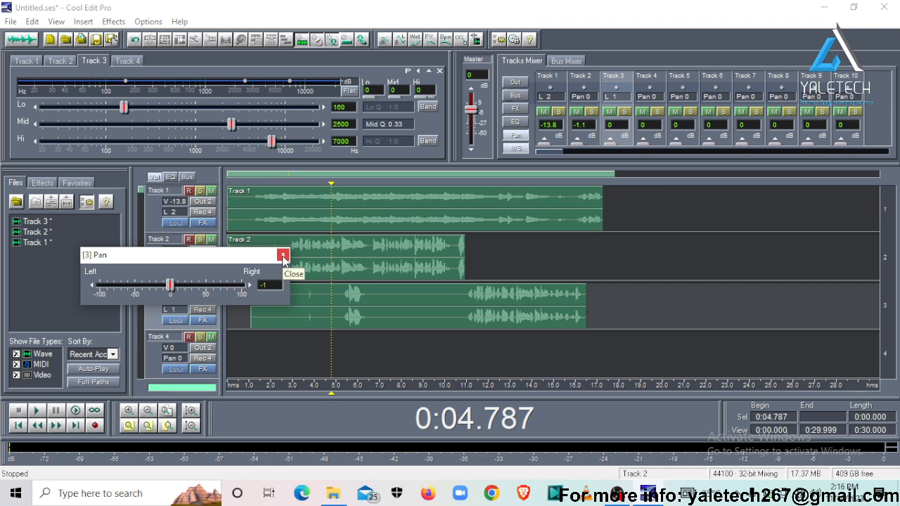
{"action": "left_click", "coordinate": [283, 255]}
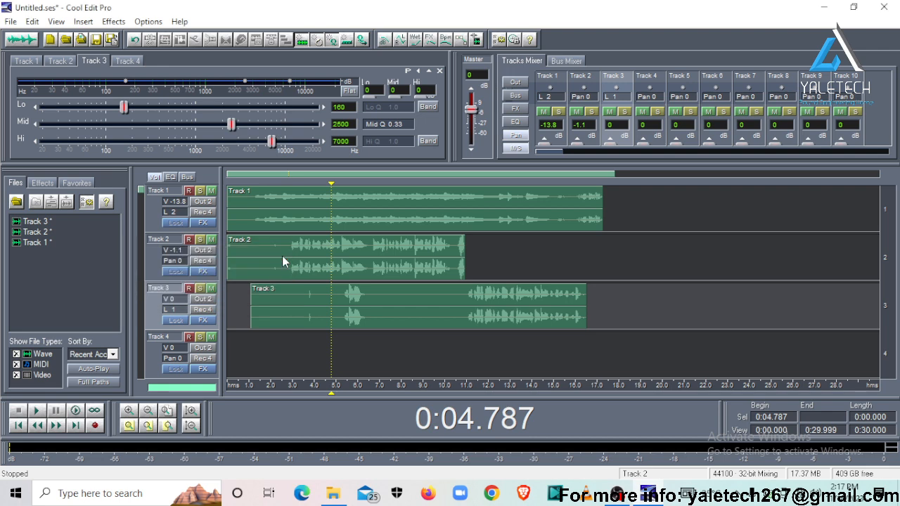